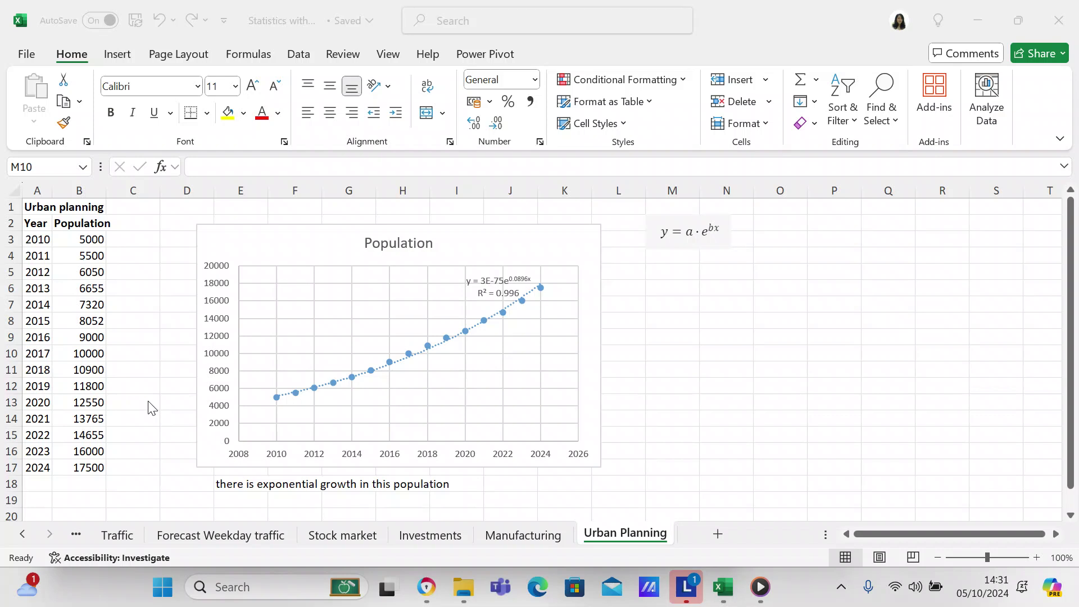
Insert an X Y (Scatter) chart plotting the urban planning population against year, and undo the insertion.
click(147, 293)
click(147, 293)
click(148, 293)
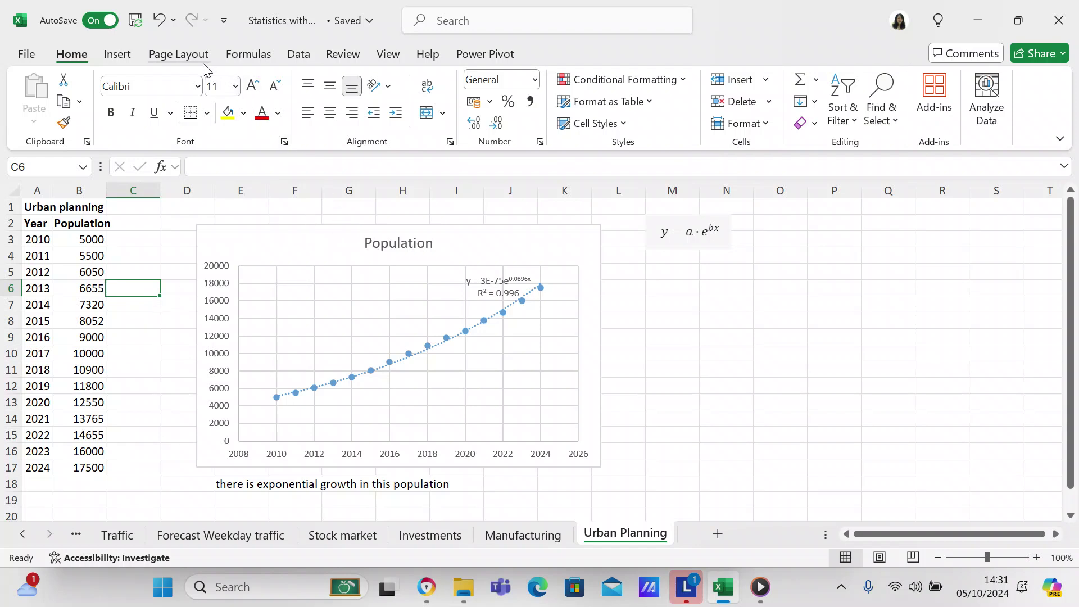
click(116, 54)
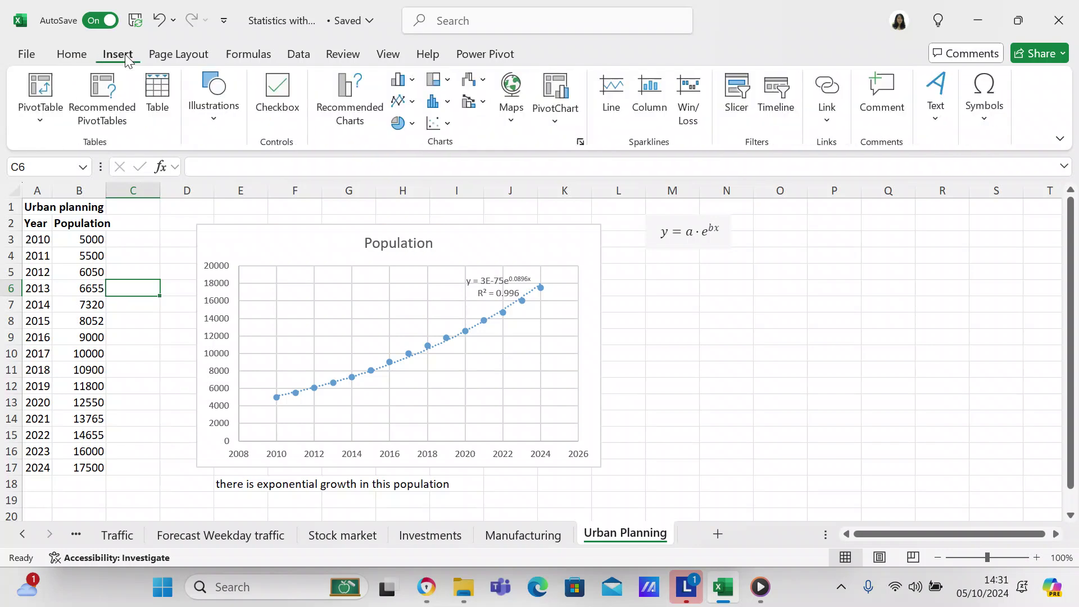
click(337, 101)
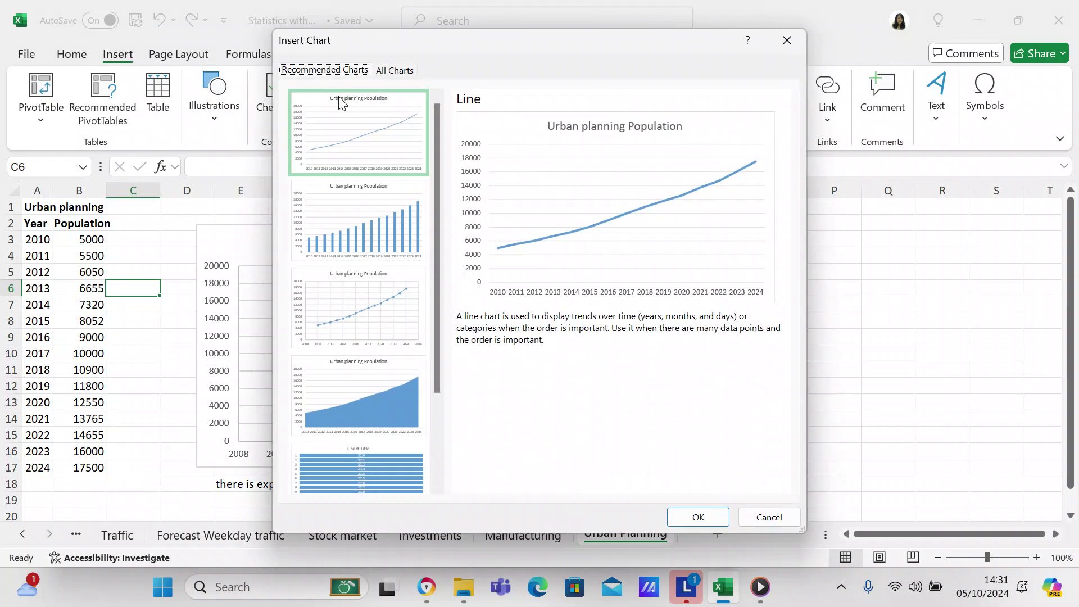
click(403, 67)
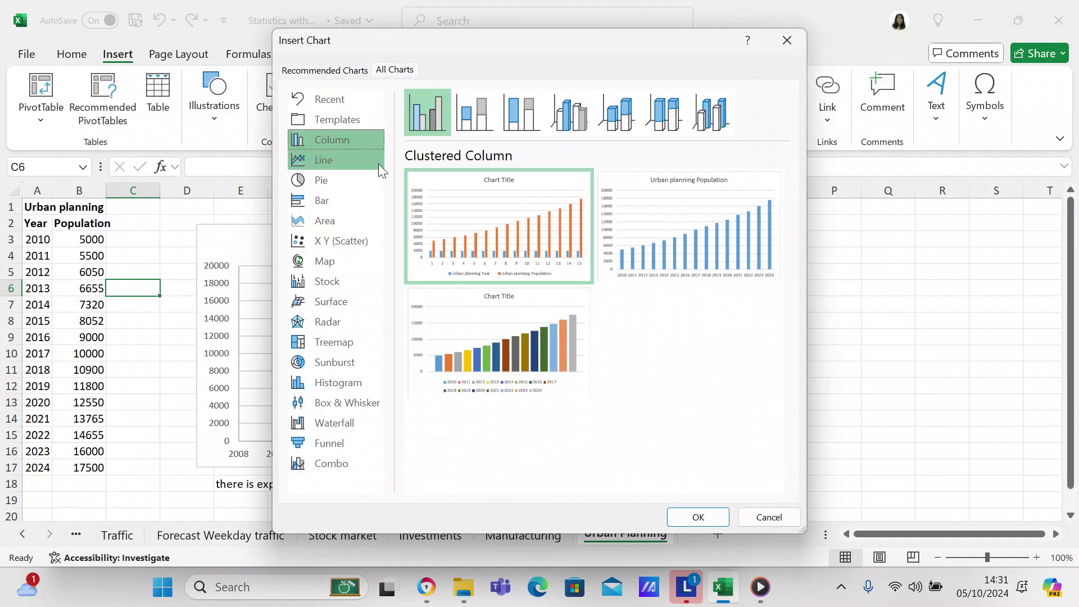
click(358, 236)
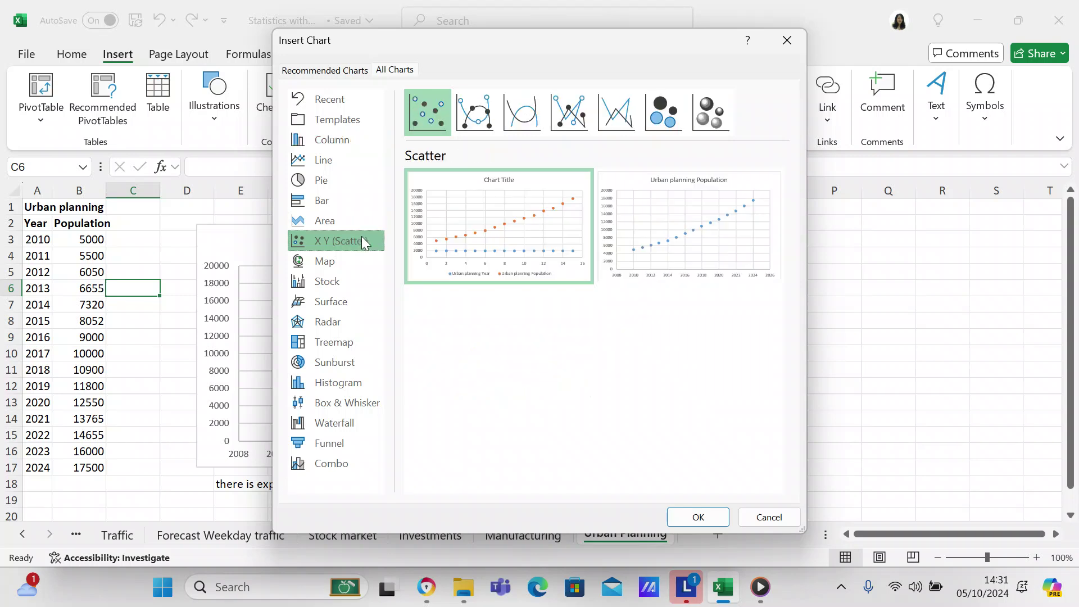
mouse_move(653, 236)
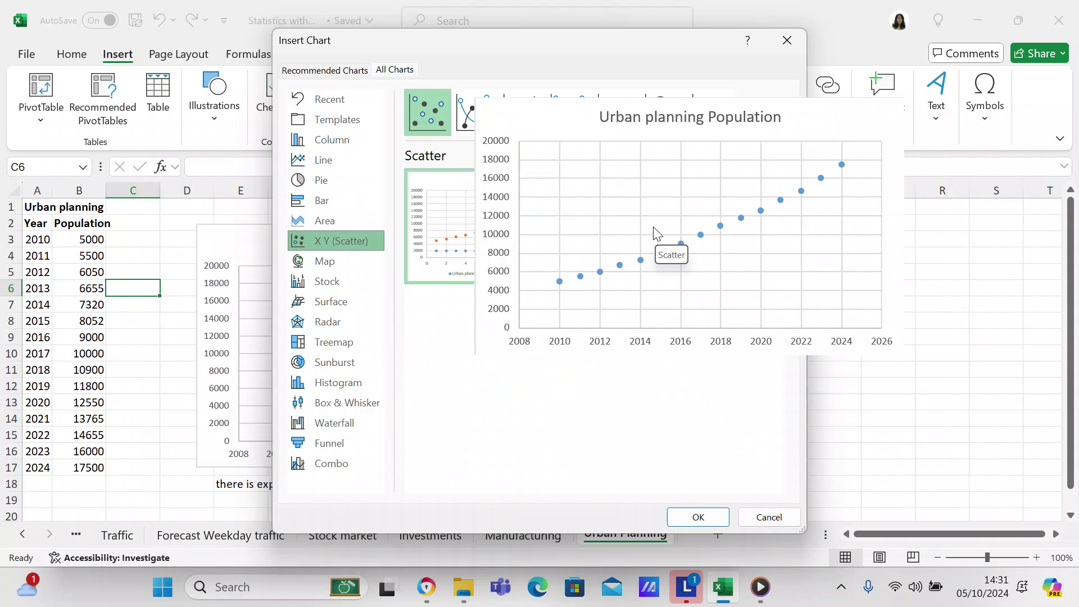
click(695, 520)
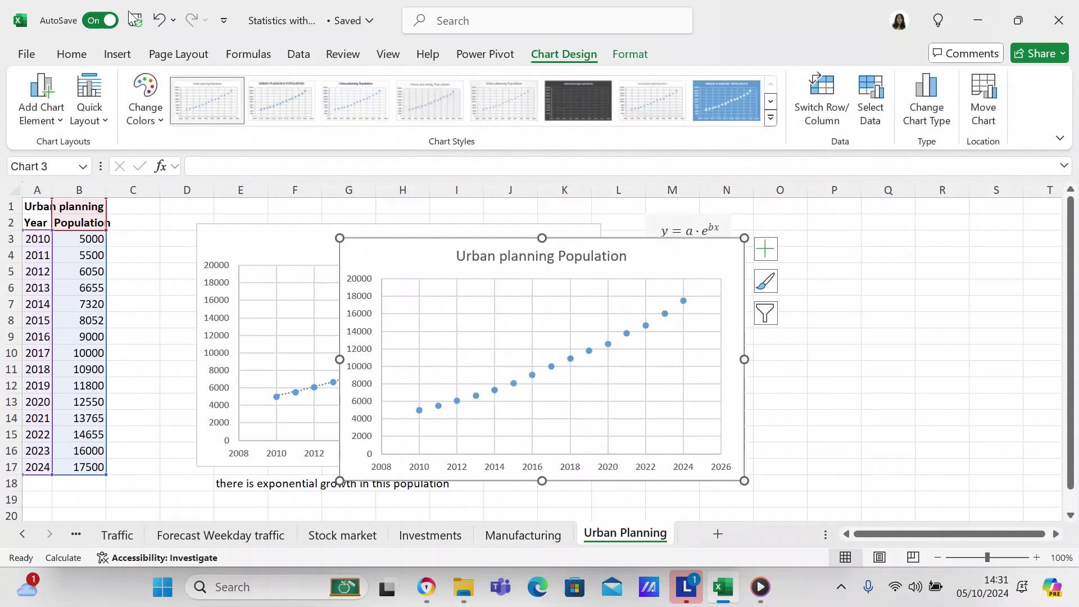
click(159, 20)
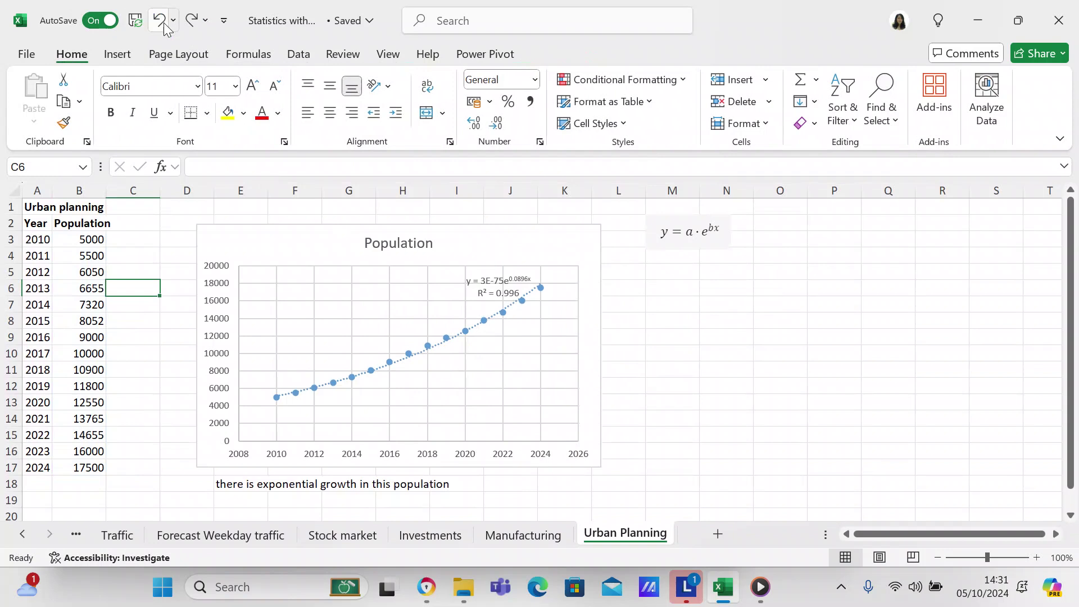
Add another trendline to the existing Population chart and set its type to Exponential.
click(589, 255)
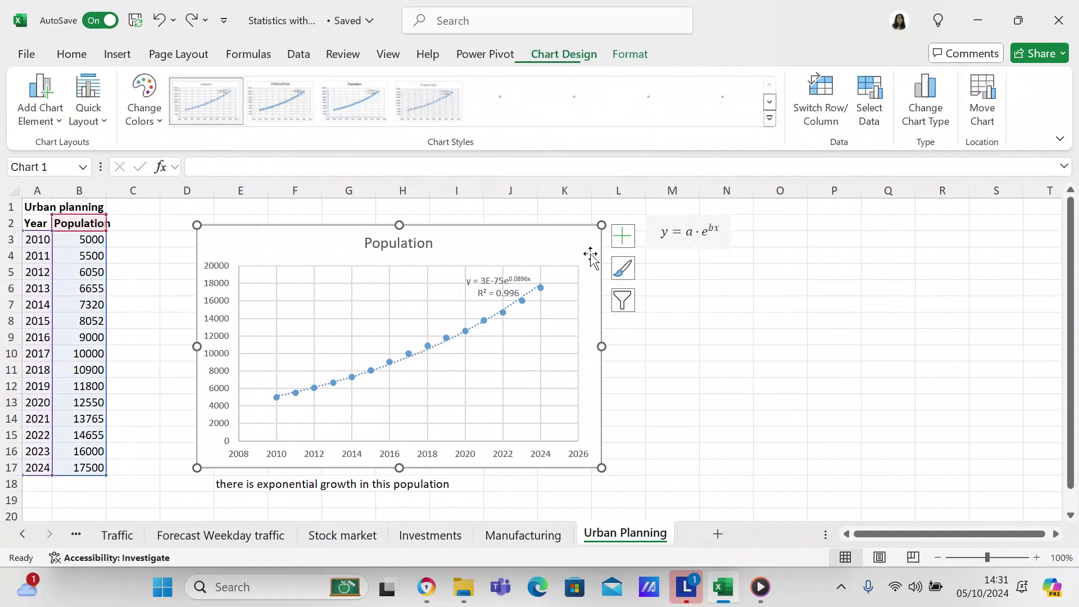
click(625, 242)
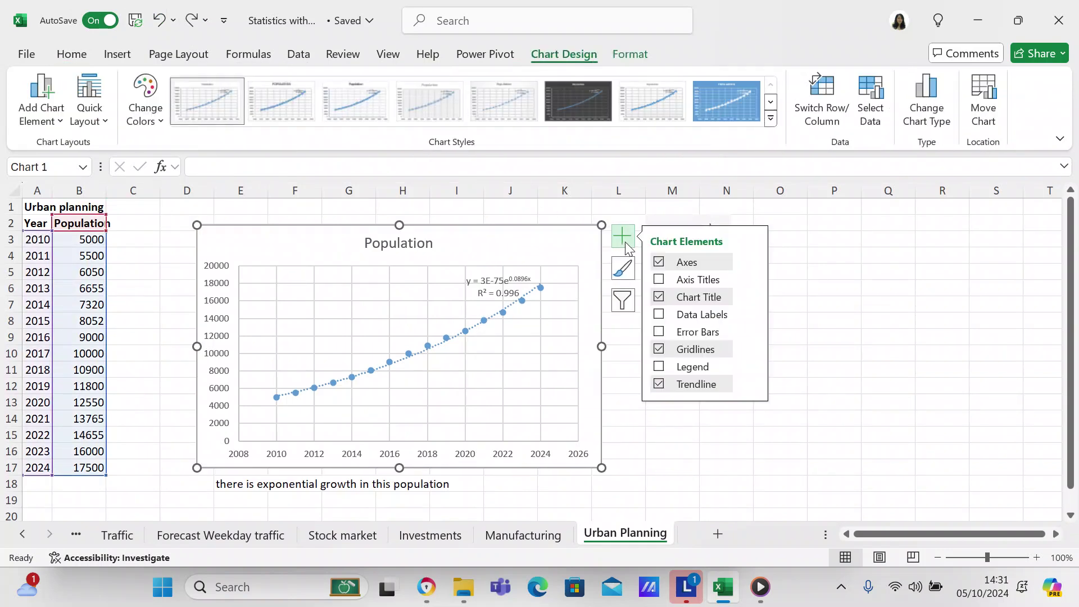
click(751, 384)
click(787, 473)
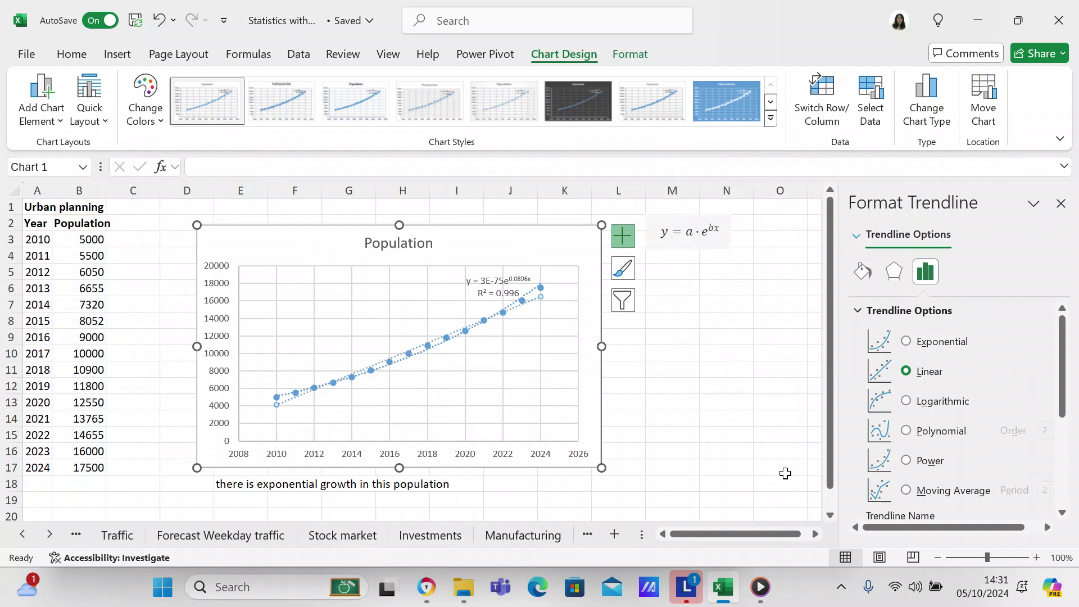
click(906, 341)
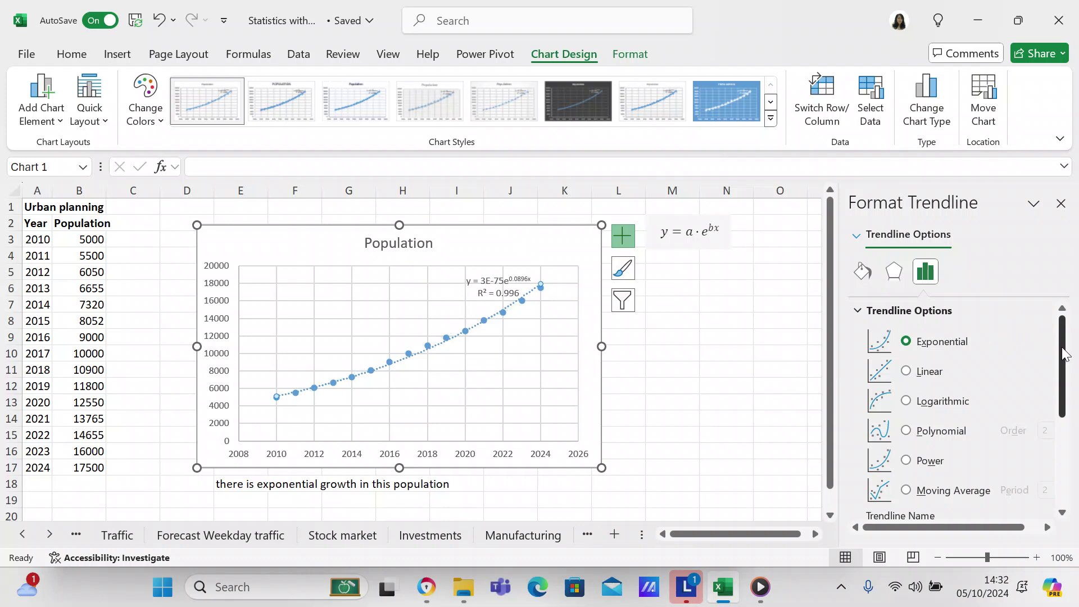
Turn the new trendline's equation display on and off again, and close the trendline formatting options.
drag(1063, 354, 1061, 447)
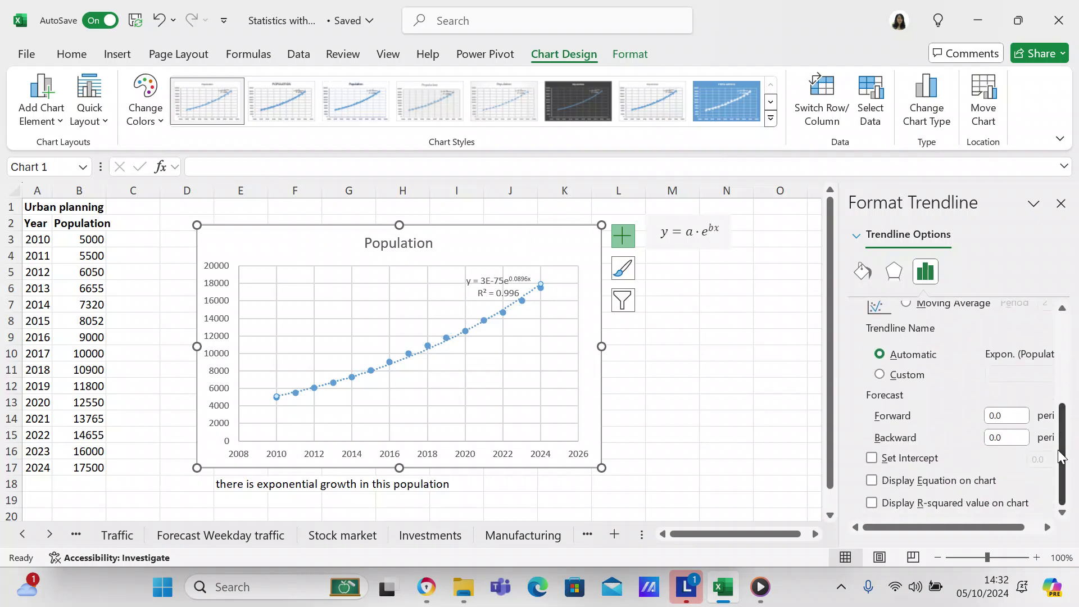
click(872, 481)
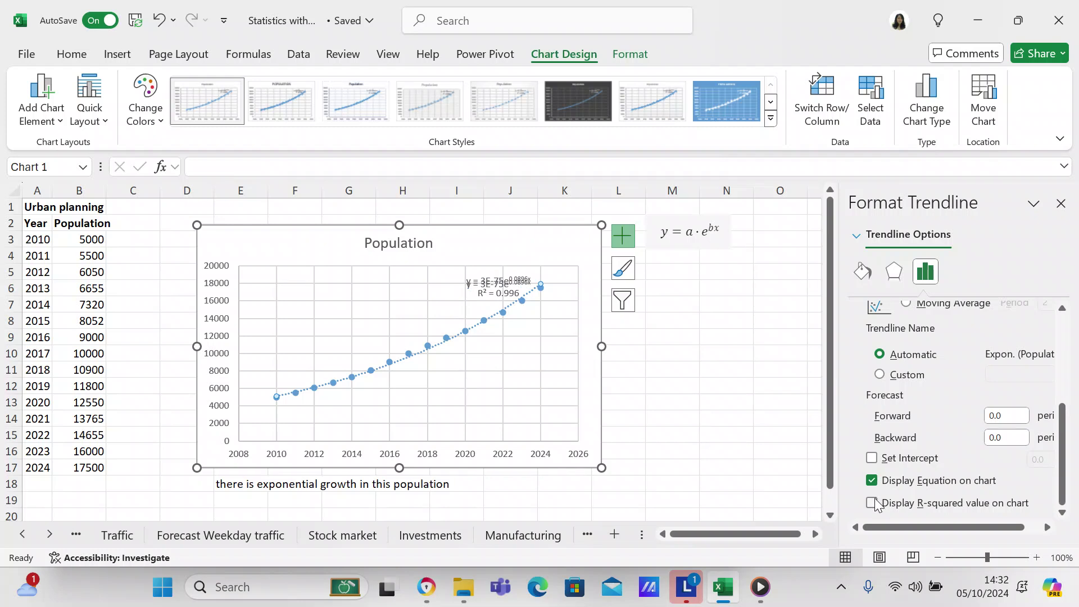
click(873, 481)
click(1061, 205)
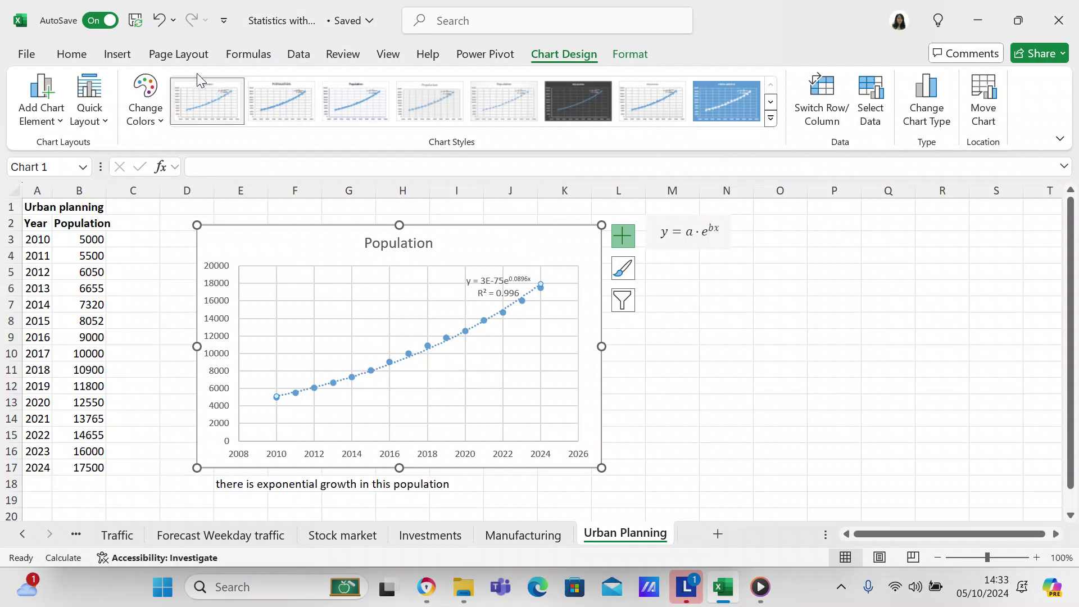
Select the Year and Population data with its headers, cells A2 to B17.
click(291, 58)
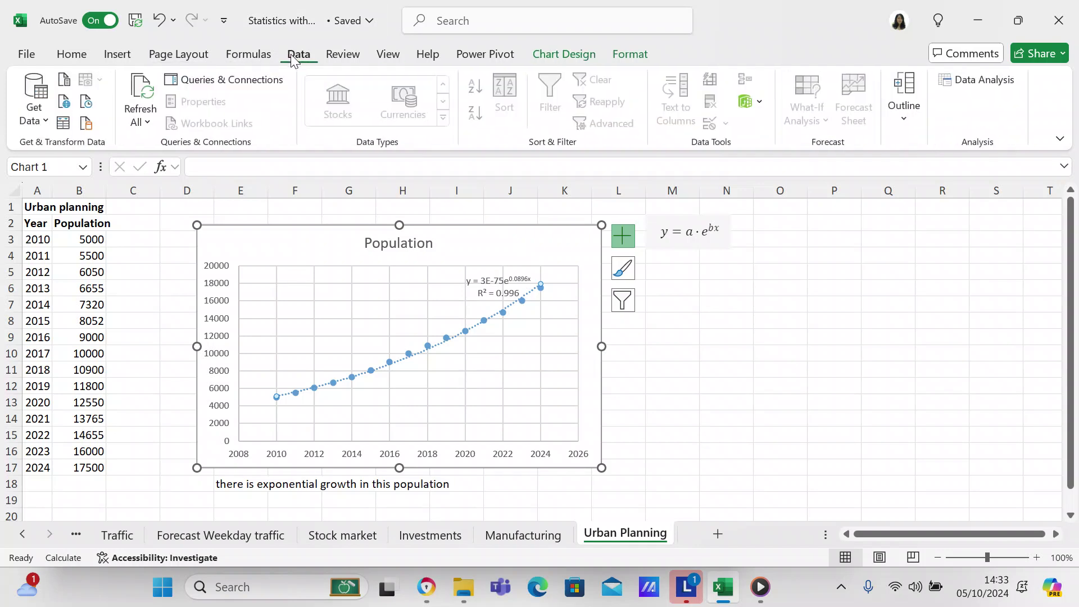
click(45, 220)
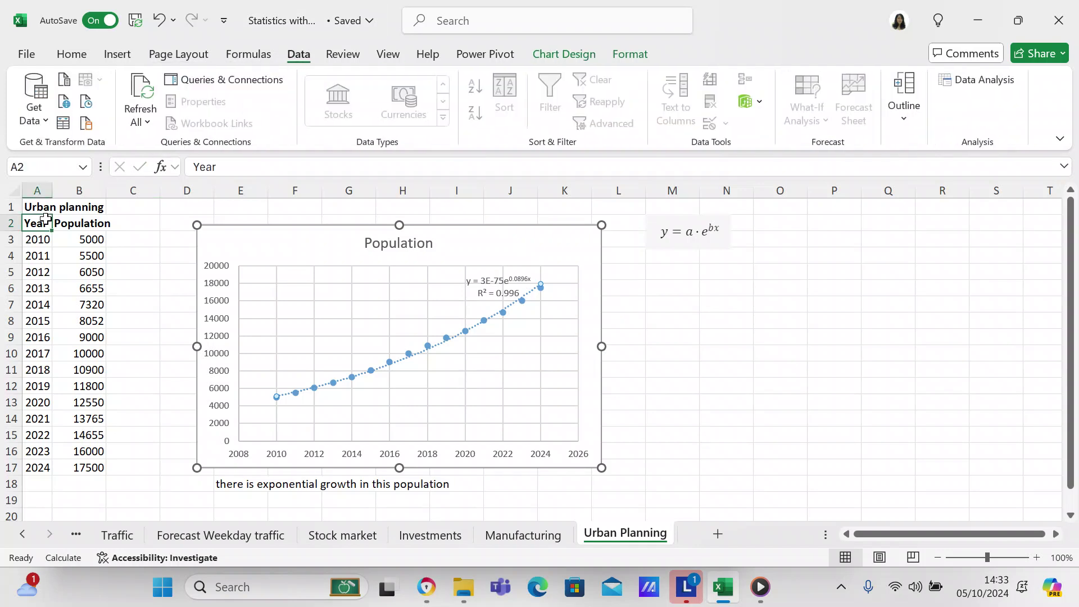
key(shift+Right)
key(shift+Down)
key(shift+Down)
key(shift+Down)
key(shift+Down)
key(shift+Down)
key(shift+Down)
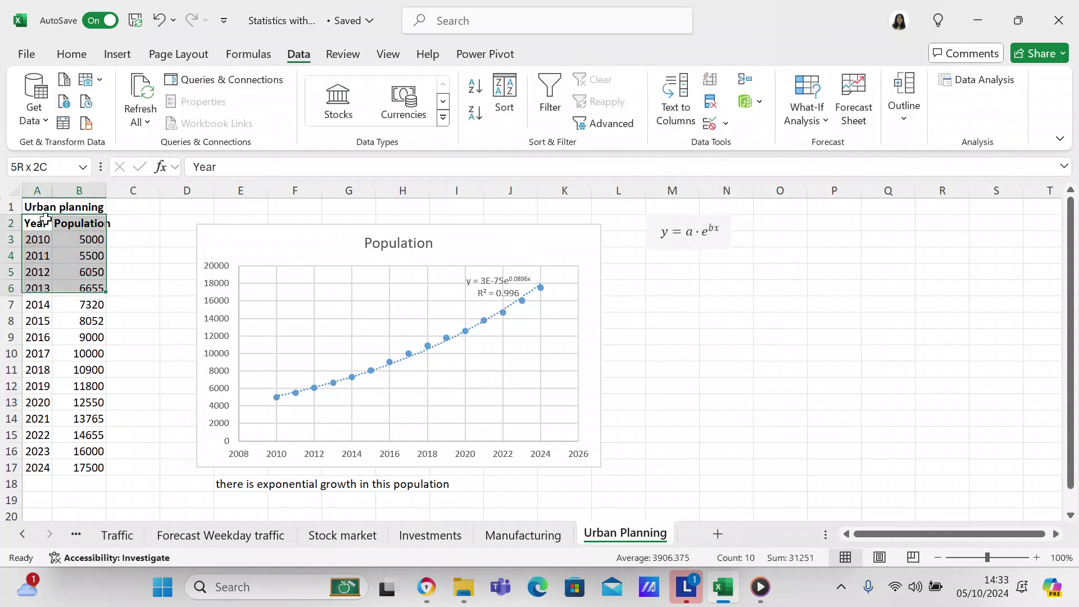
key(shift+Down)
key(shift+Down)
key(shift+Down)
key(shift+Down)
key(shift+Down)
key(shift+Down)
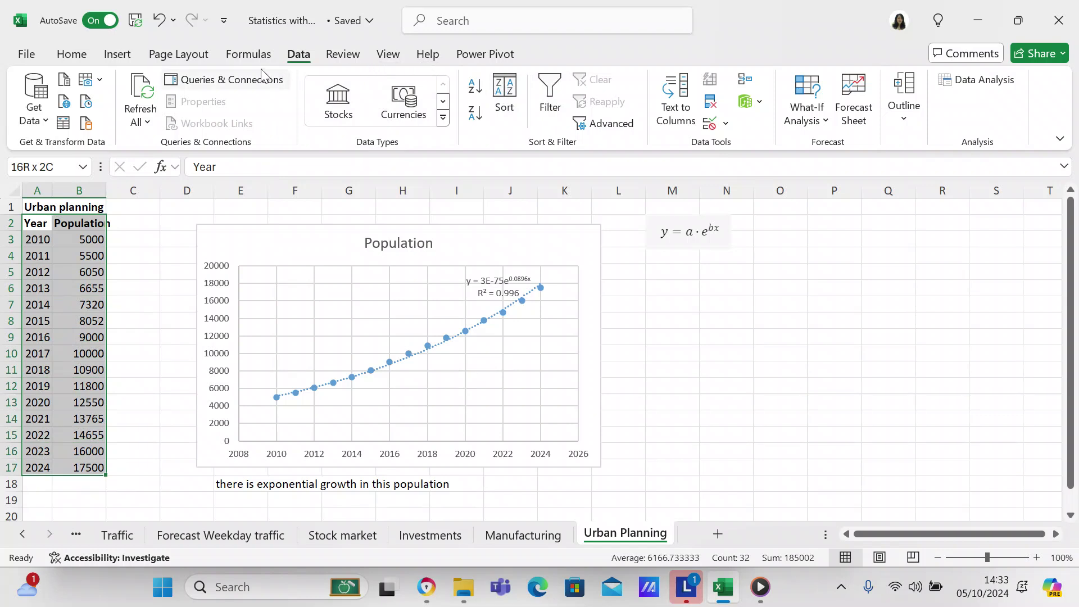
click(251, 57)
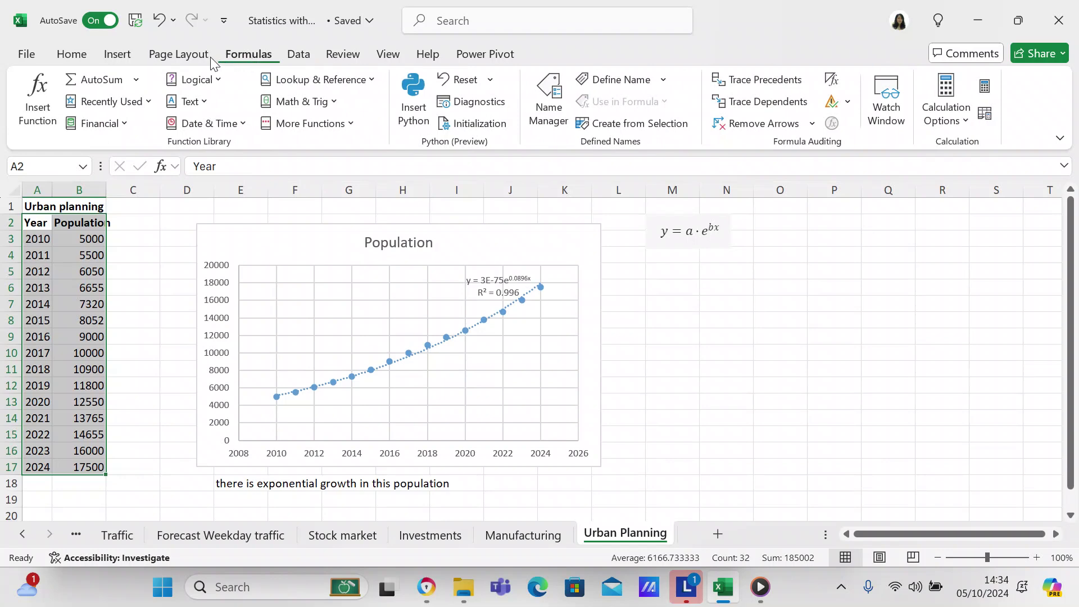
click(194, 59)
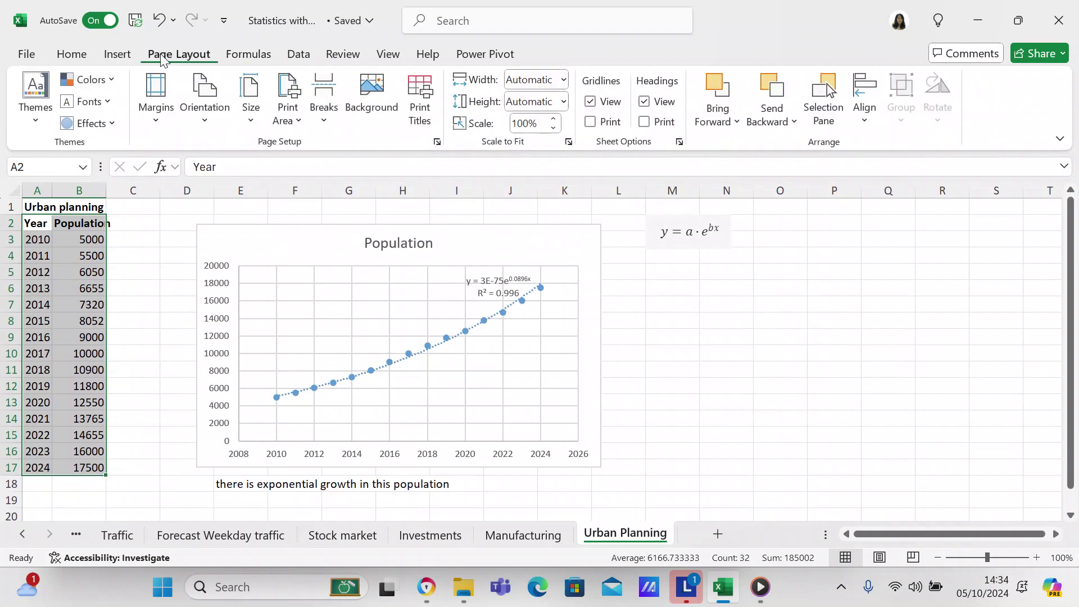
click(125, 58)
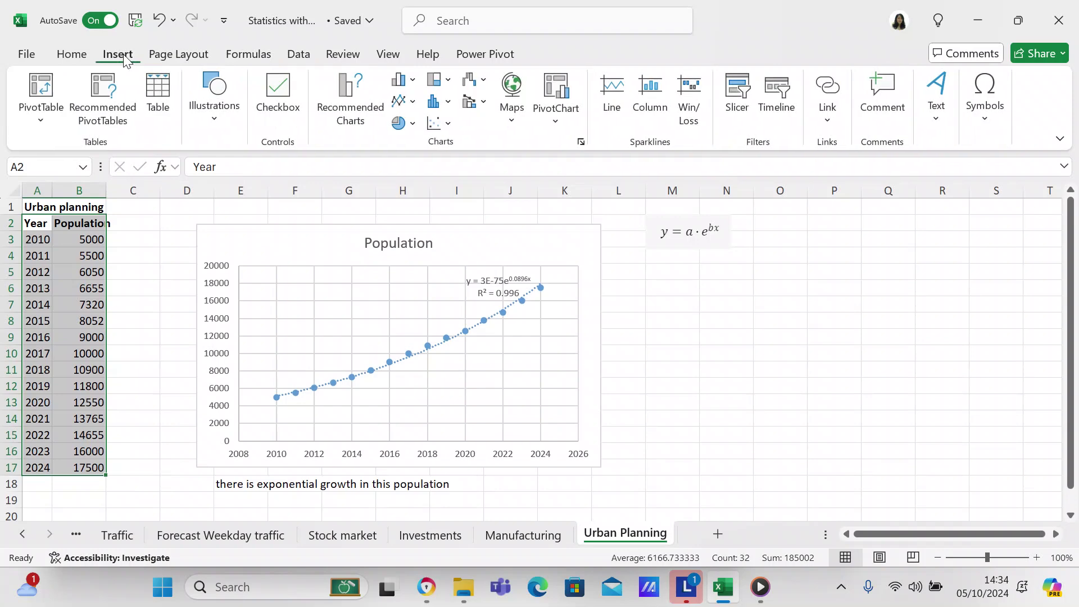
click(89, 53)
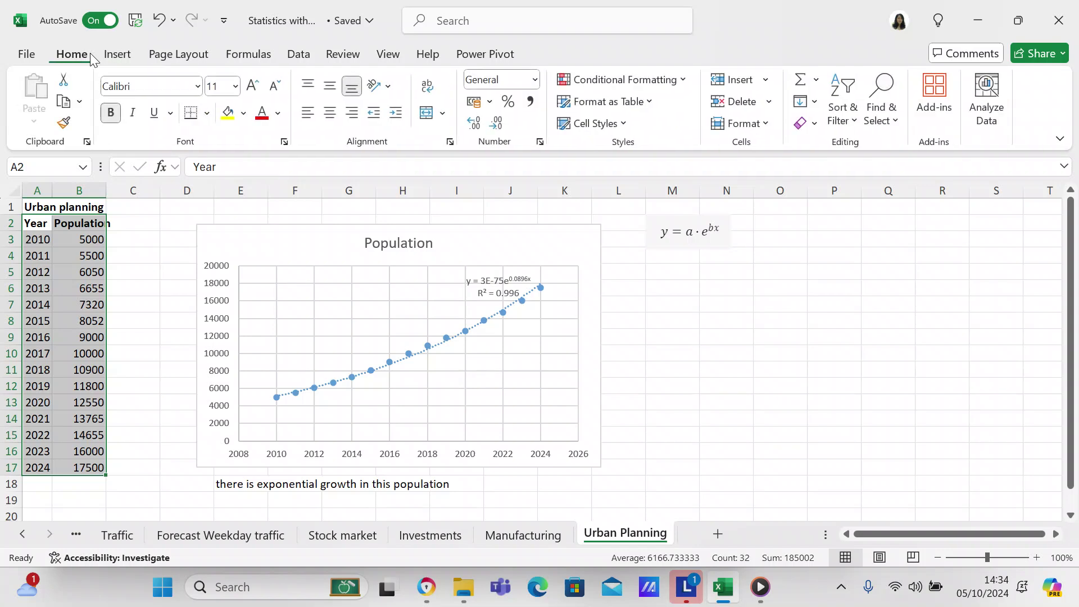
Create a line-chart forecast worksheet ending in 2028 from the selected data, and move it after the Urban Planning sheet.
click(293, 57)
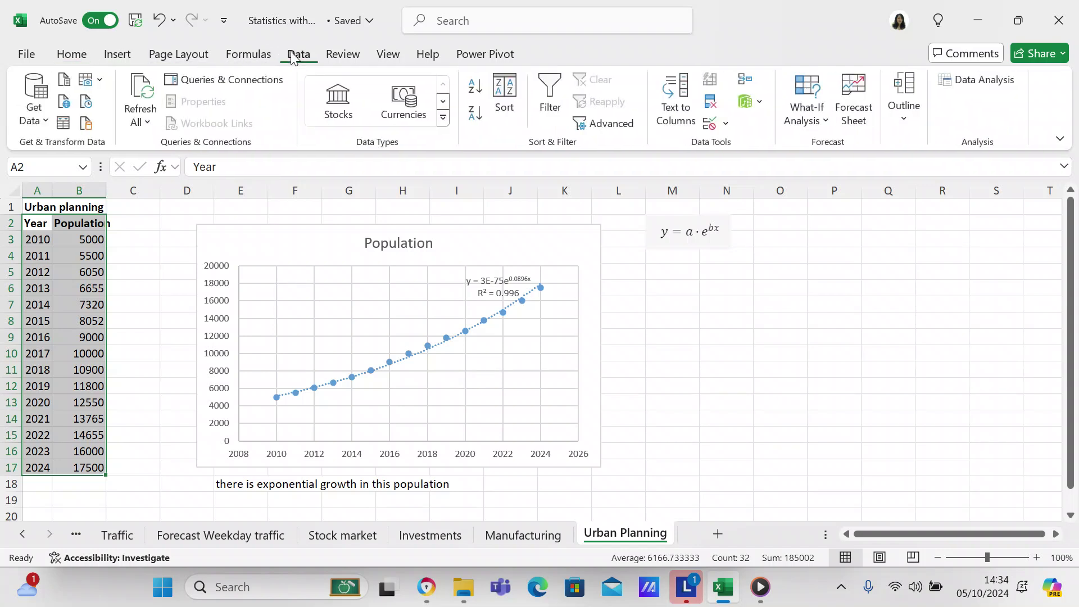
click(849, 117)
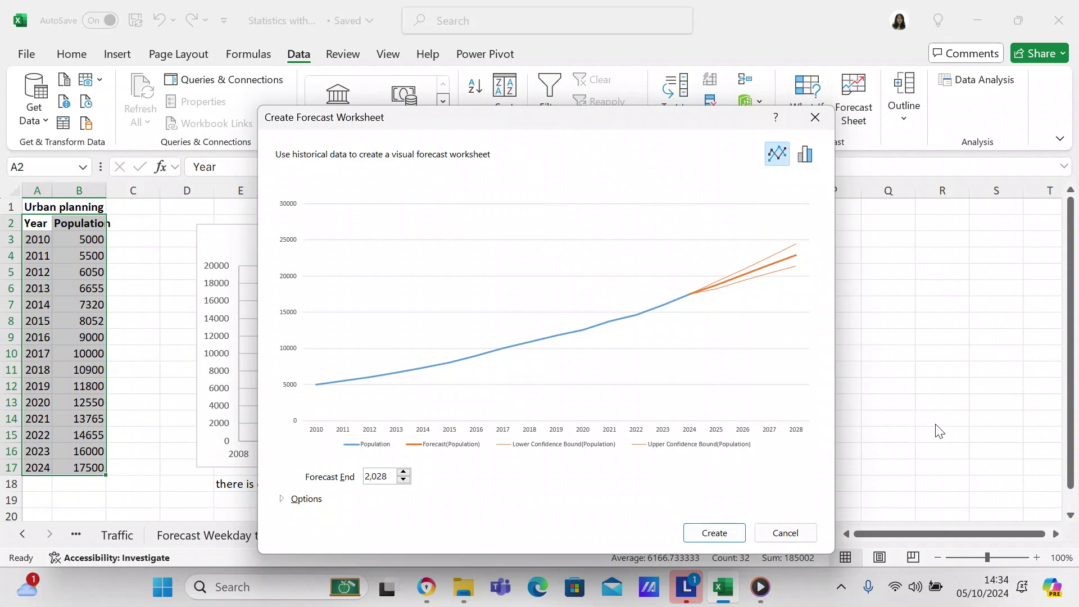
click(736, 533)
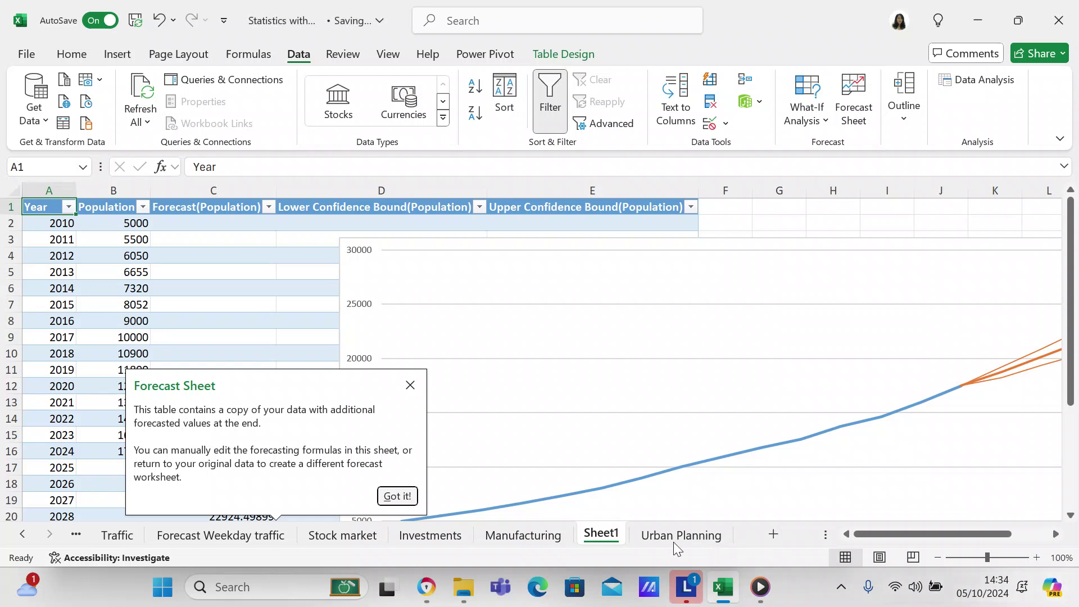
drag(599, 537, 739, 534)
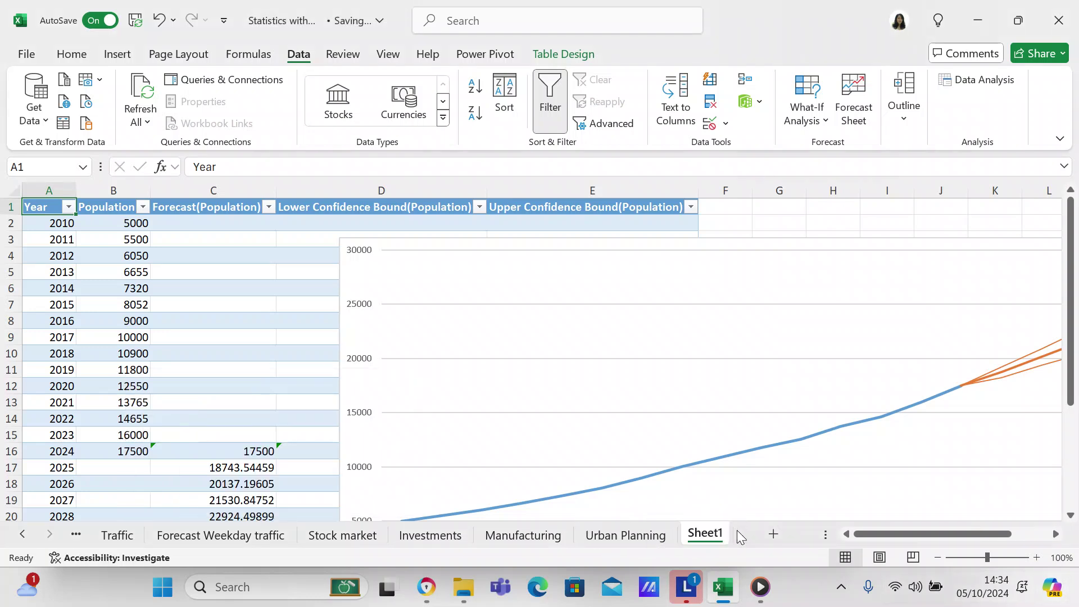
Rename the new forecast sheet as Urban Planning Forecast.
click(1056, 536)
click(1057, 536)
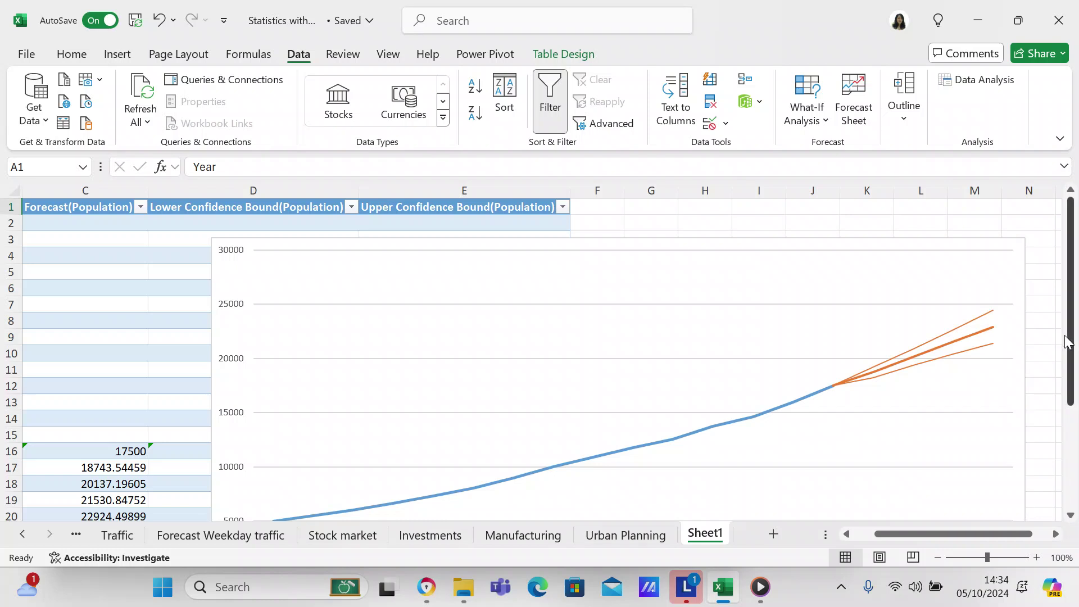
drag(1071, 345, 1076, 393)
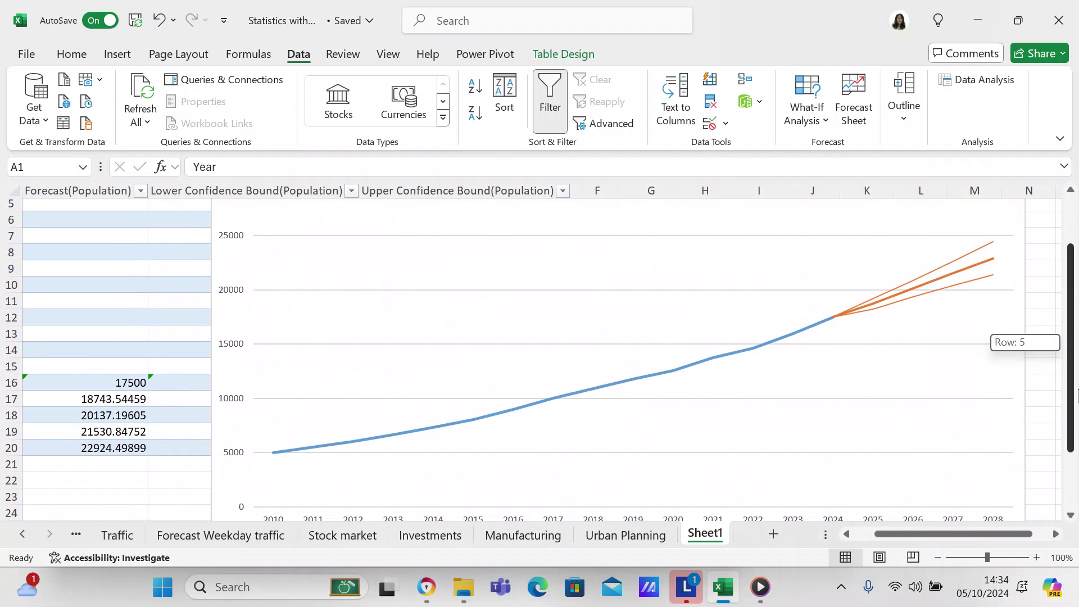
drag(1077, 395, 1077, 395)
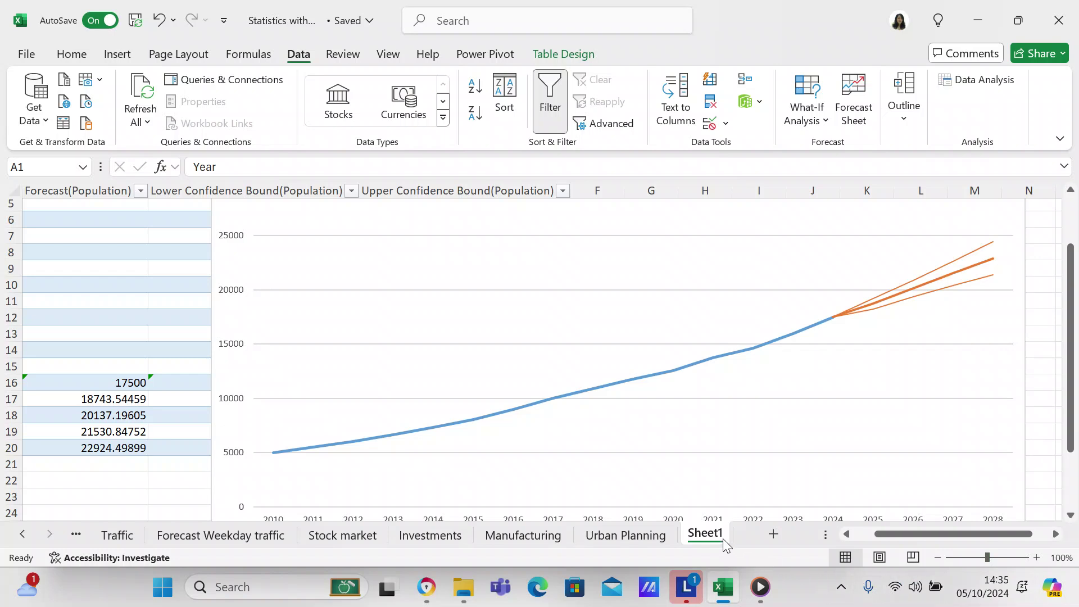
double_click(706, 534)
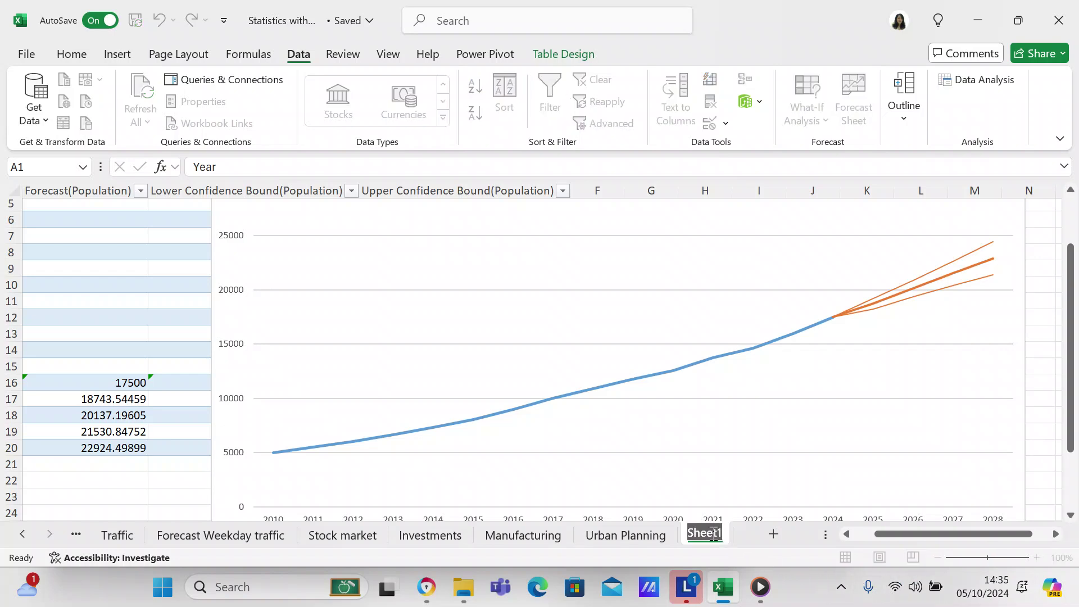
text(Urban Planning Fore)
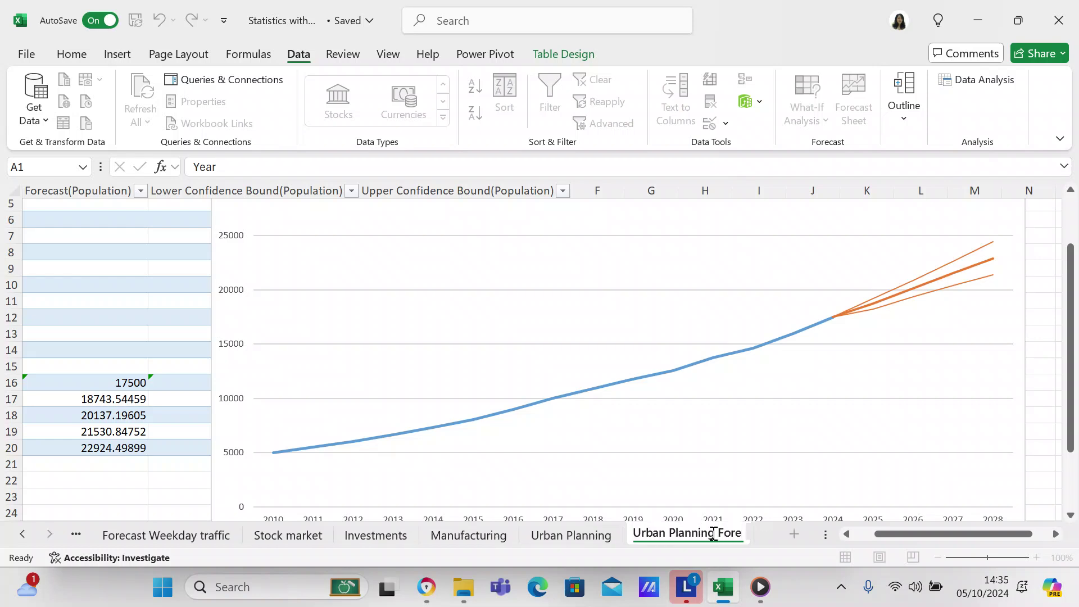
text(cast)
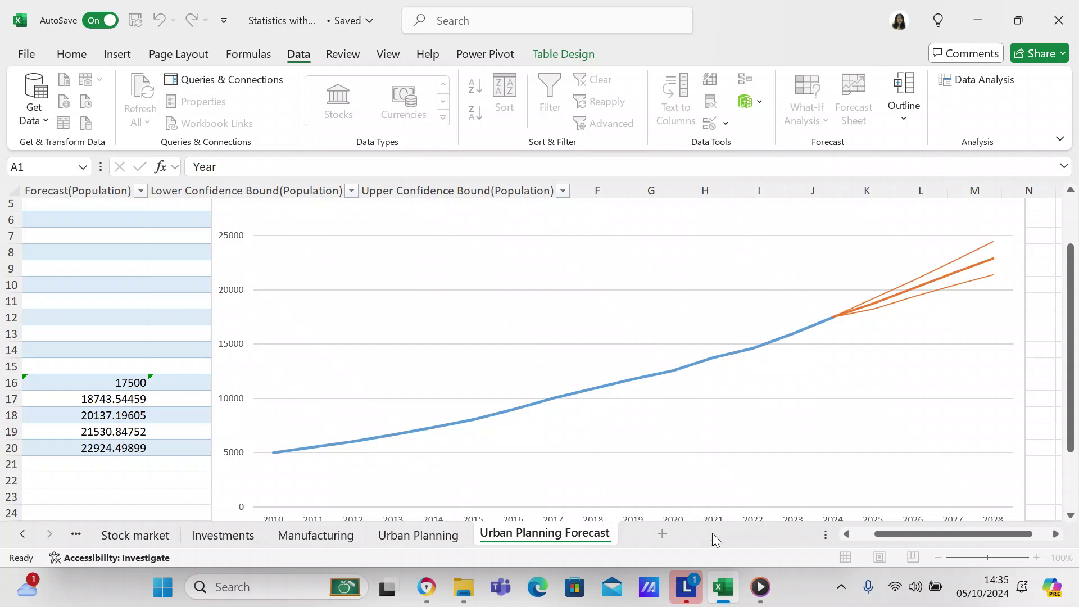
click(910, 489)
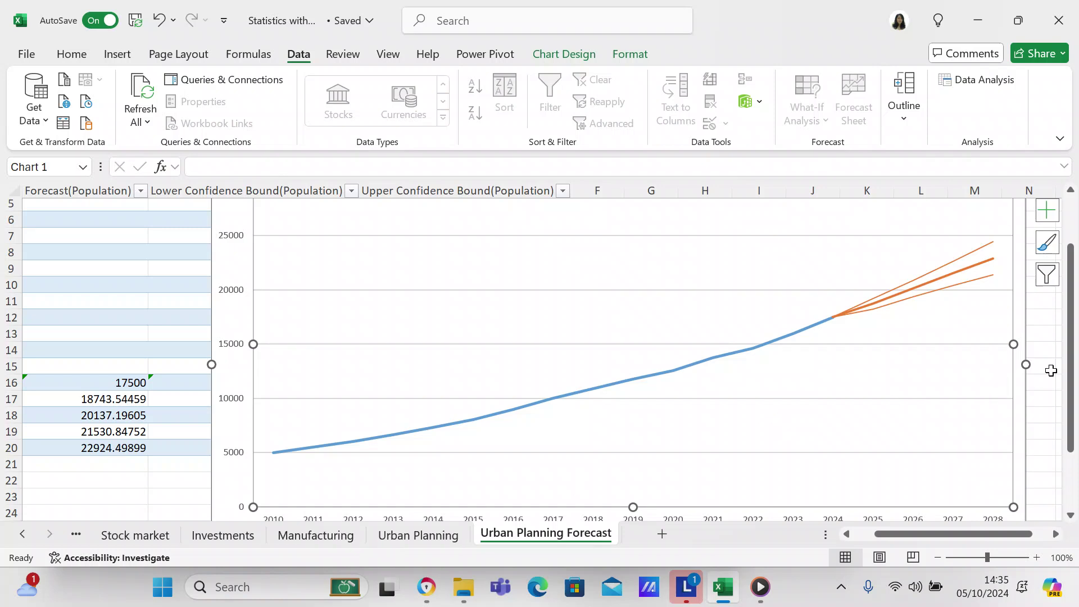
drag(1073, 377, 1064, 350)
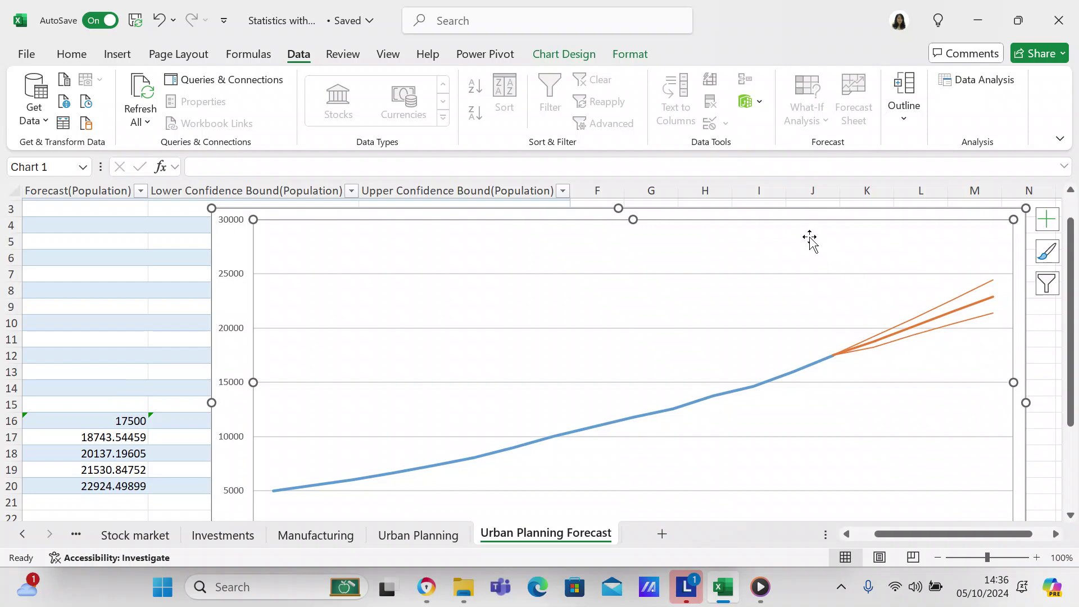
Examine the population forecast chart with its confidence bounds, and return to the Urban Planning sheet with the data range deselected.
drag(1063, 358, 1076, 410)
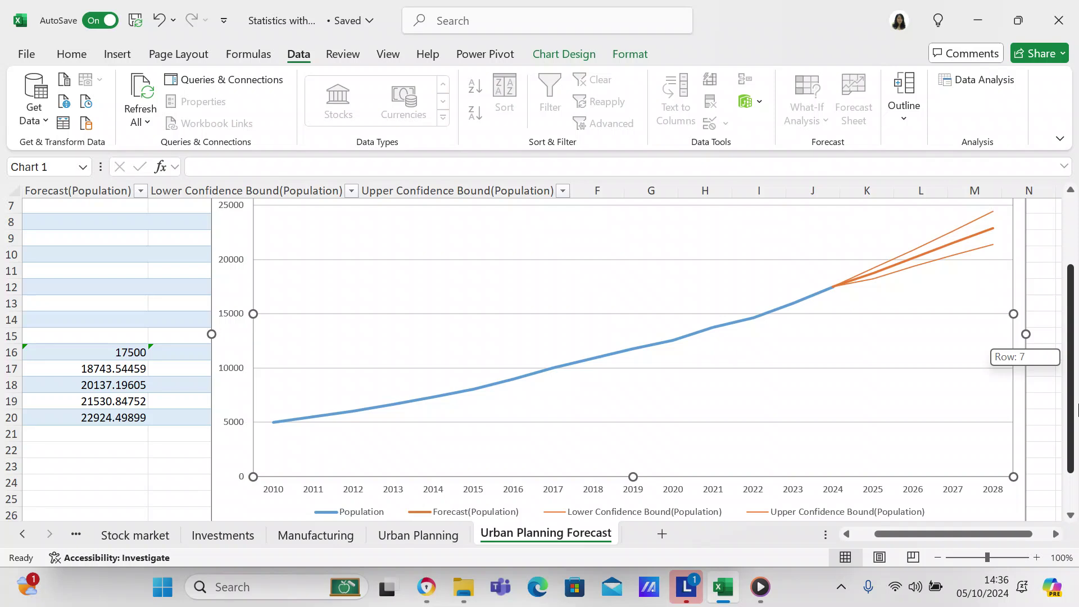
drag(1076, 410, 1076, 379)
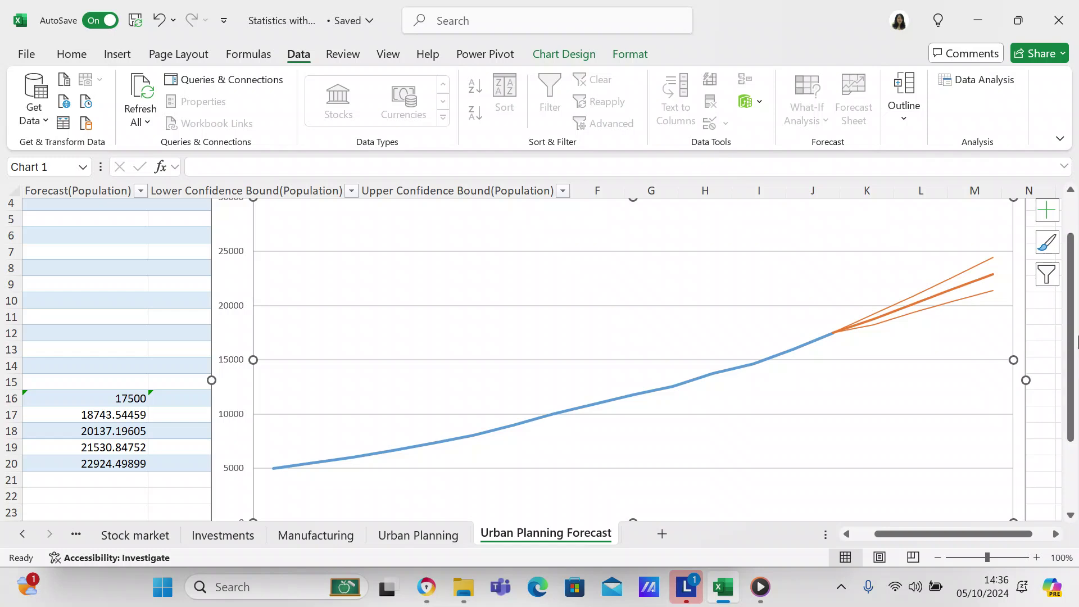
drag(1070, 373, 1071, 314)
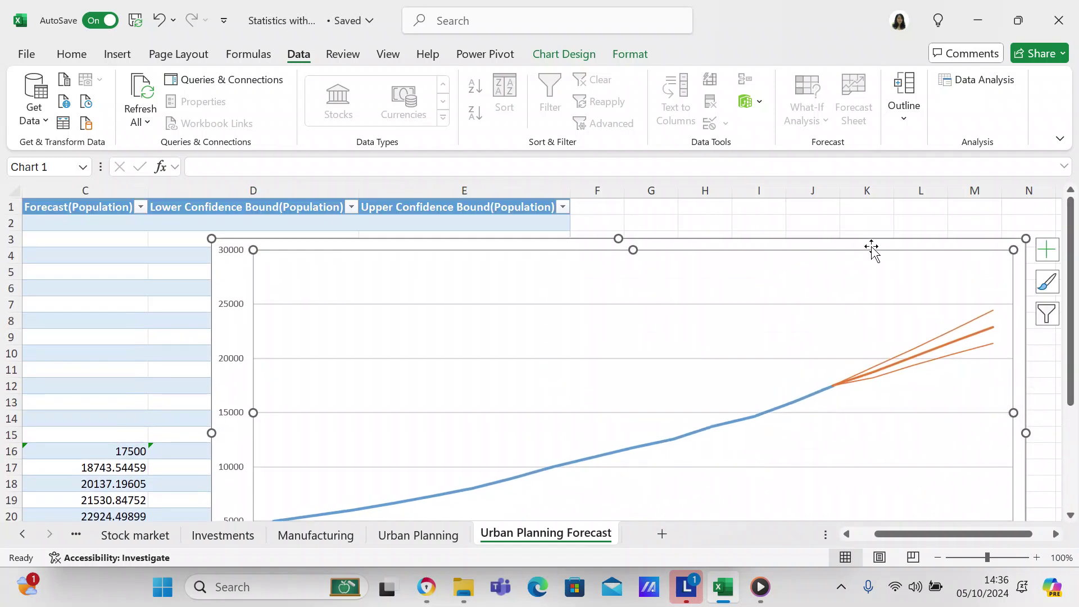
click(863, 222)
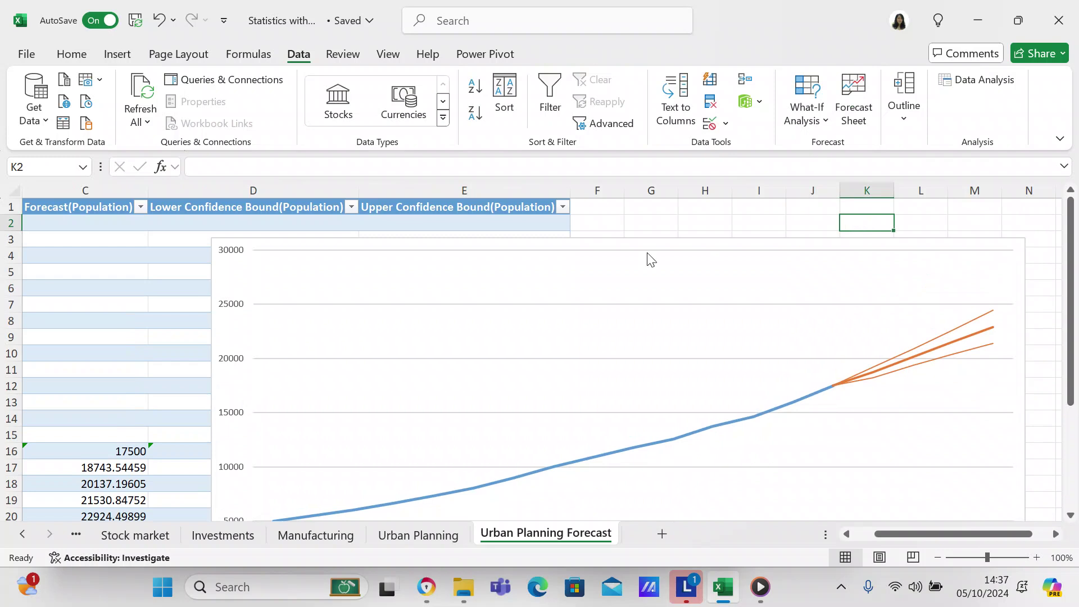
click(420, 534)
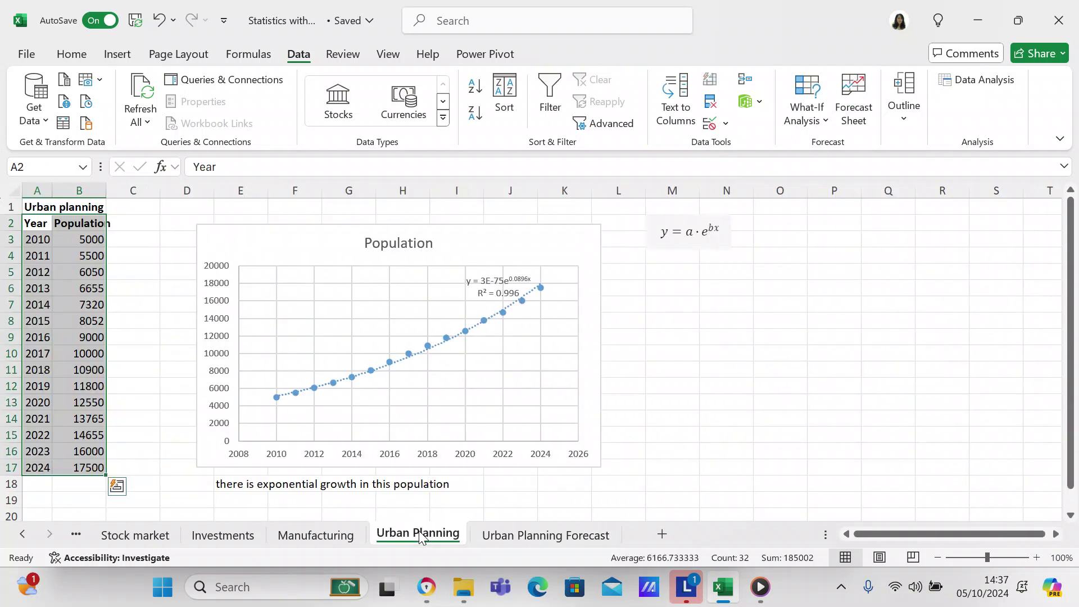
click(678, 401)
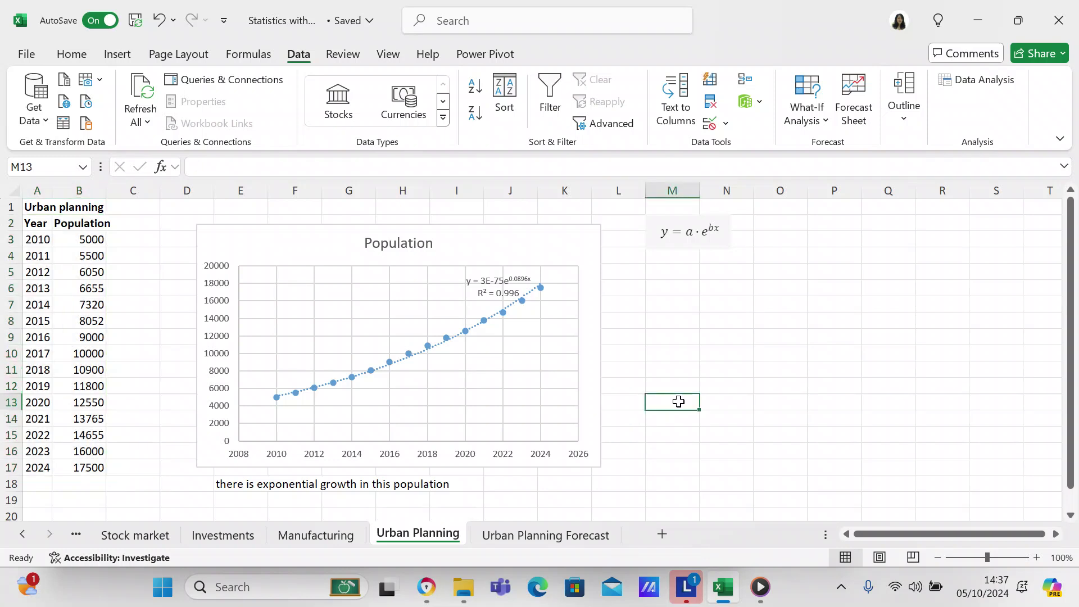